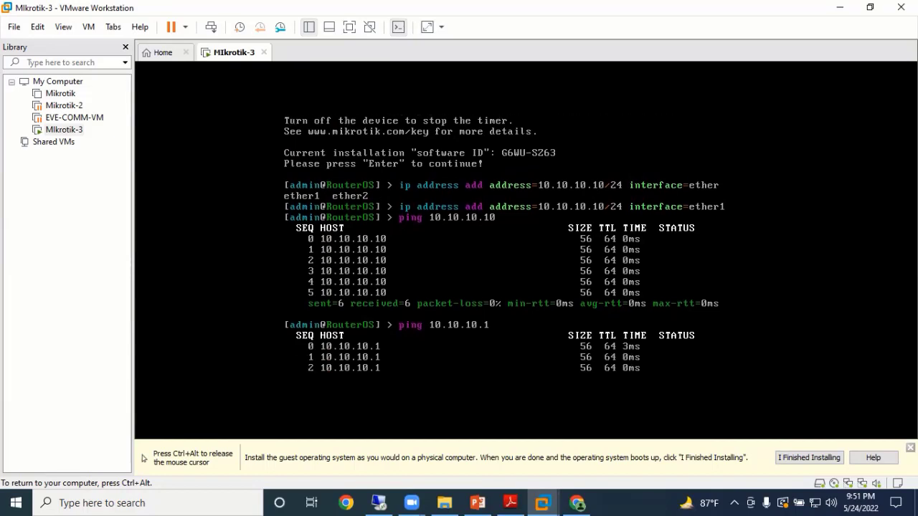
- Stop the running ping, test connectivity to 8.8.8.8 with a new ping, and stop that one too
key("ctrl+c")
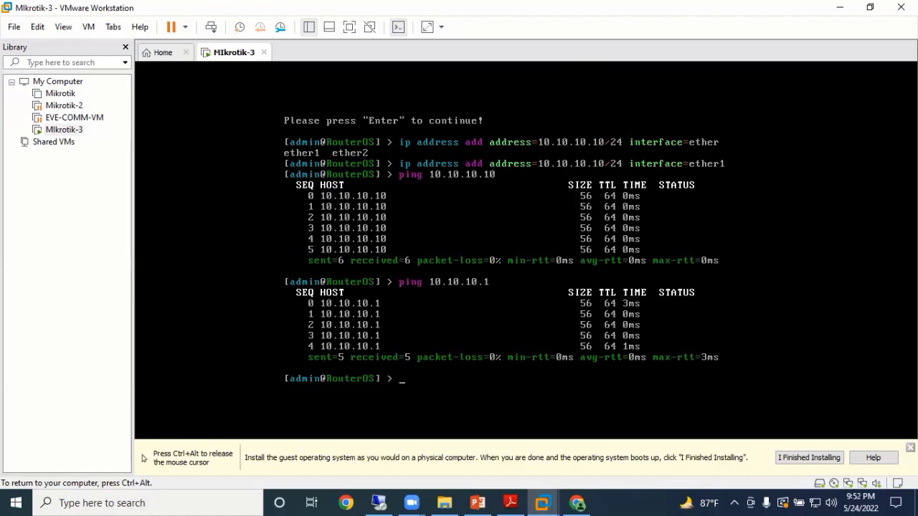
type("ping 8.8.88.")
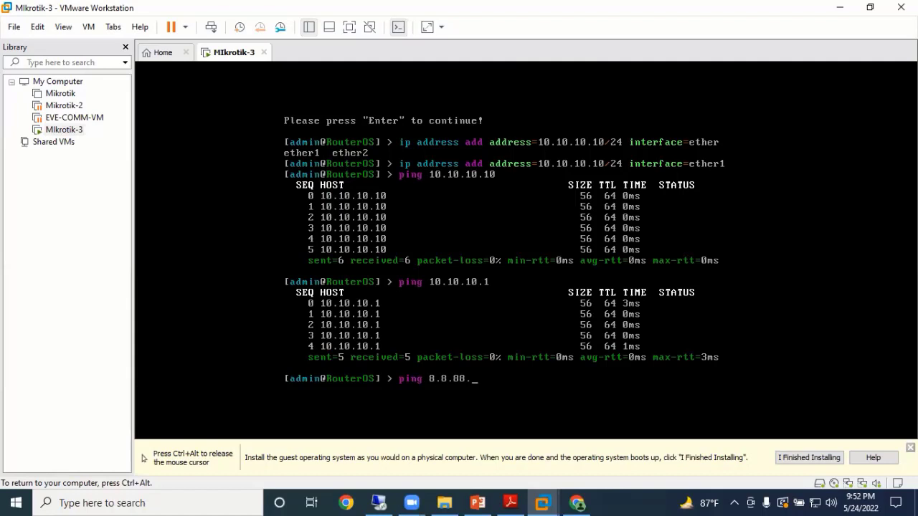
key("BackSpace")
key("BackSpace")
type(".8")
key("Return")
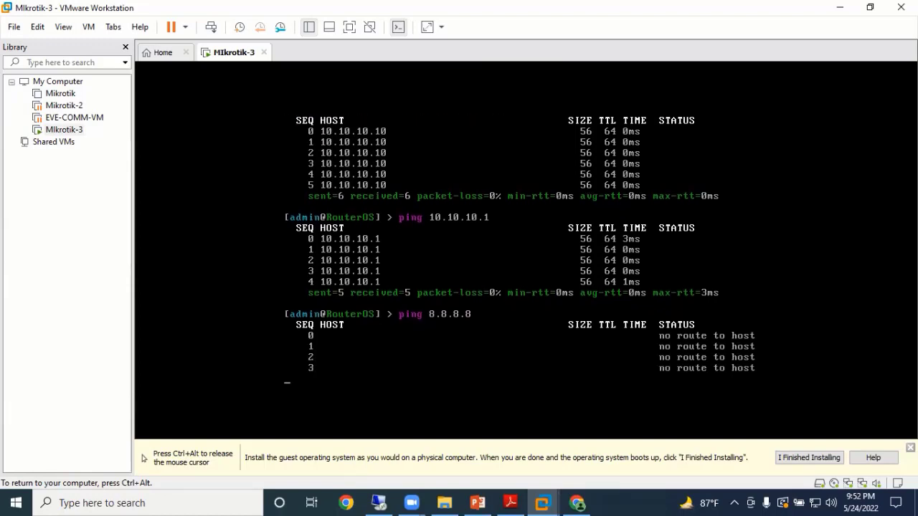
key("ctrl+c")
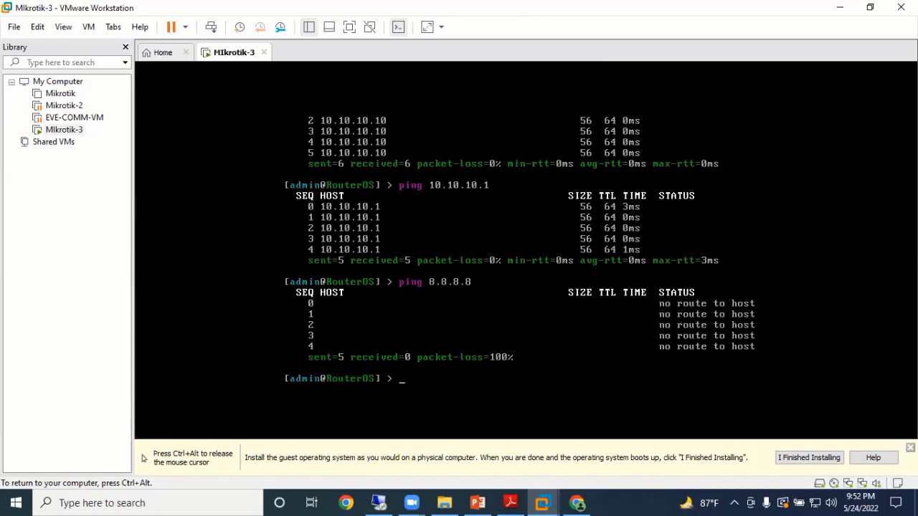
- Release the virtual machine console, minimize the open windows and launch WinBox from the desktop
key("ctrl+alt")
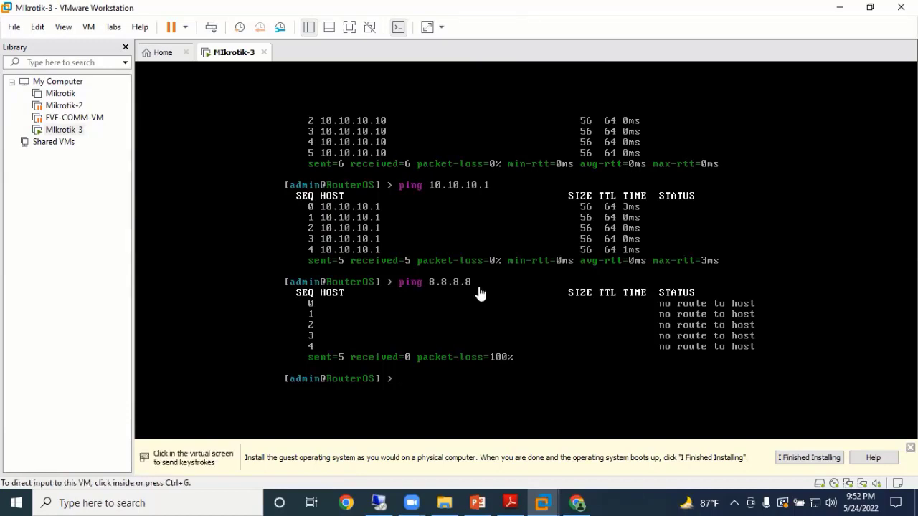
left_click(840, 8)
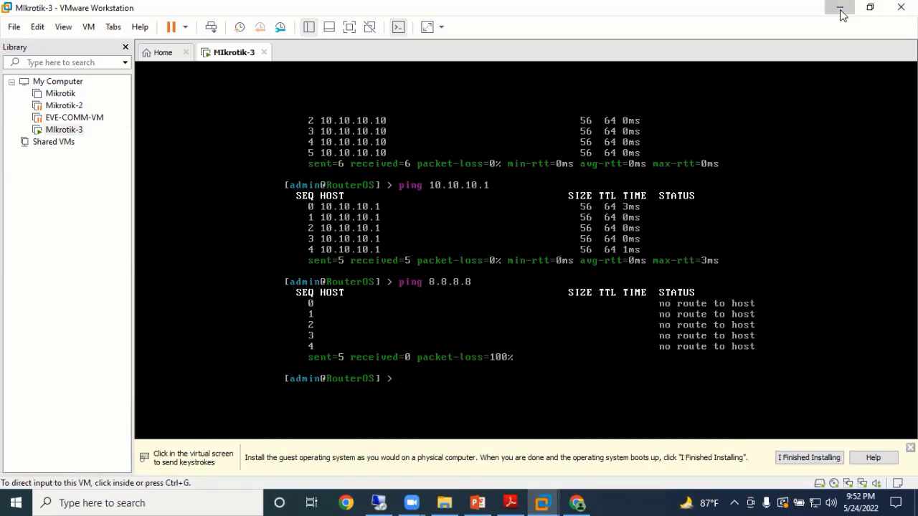
left_click(841, 12)
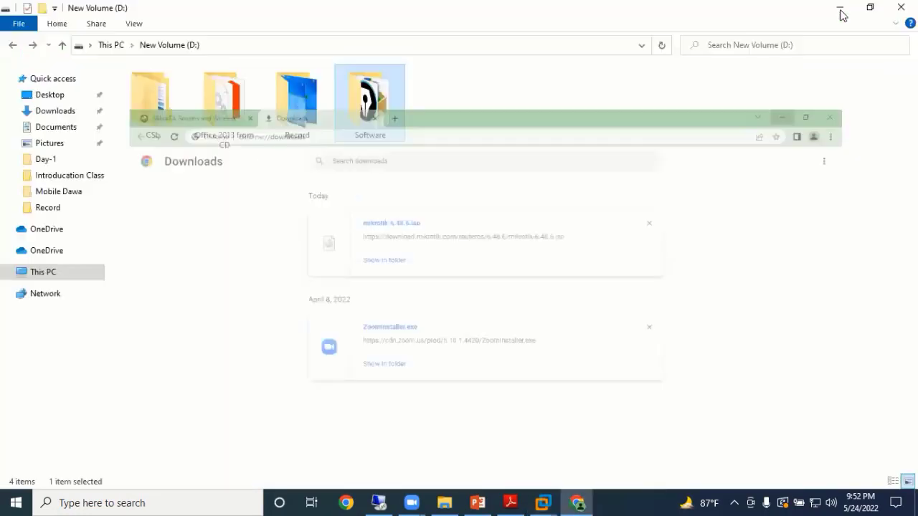
left_click(841, 11)
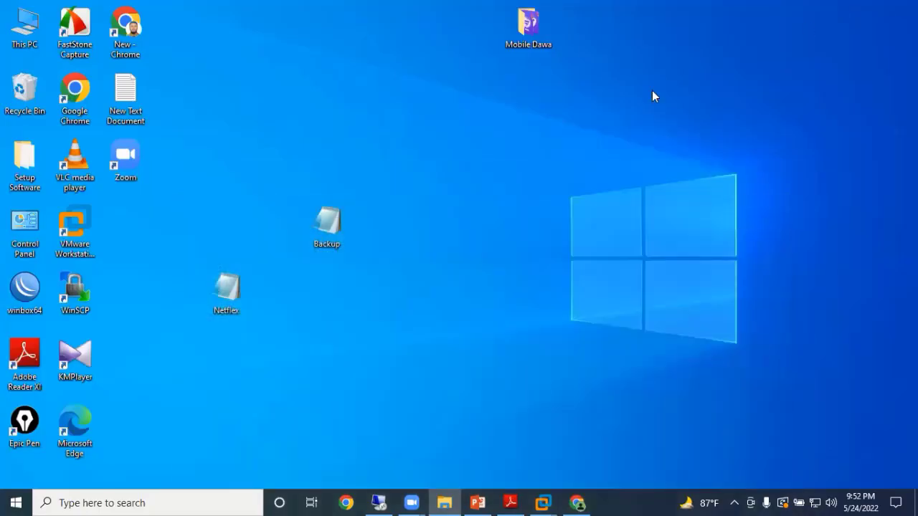
double_click(24, 288)
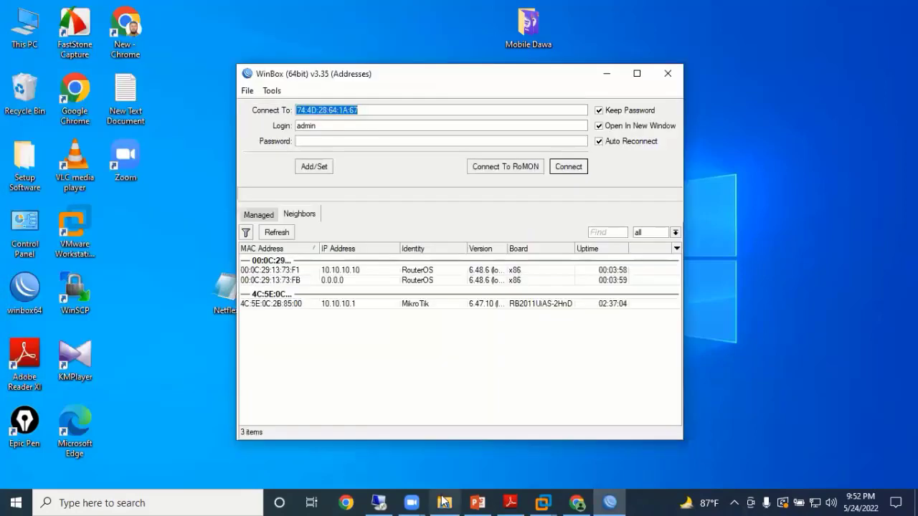
- Connect to the router at 10.10.10.10, dismiss the missing software key notice and maximize the session window
left_click(340, 271)
left_click(574, 165)
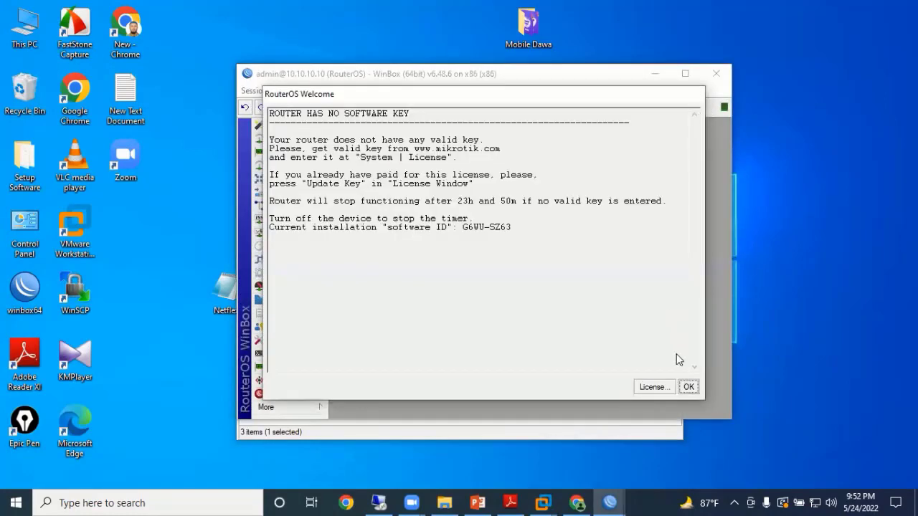
left_click(684, 384)
left_click(684, 73)
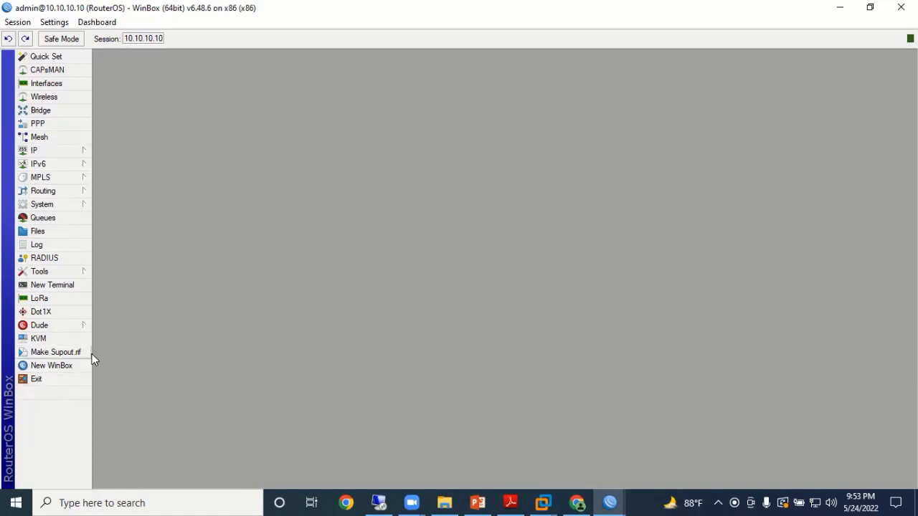
- Open the router's interface list and examine the ether1 and ether2 entries
left_click(62, 85)
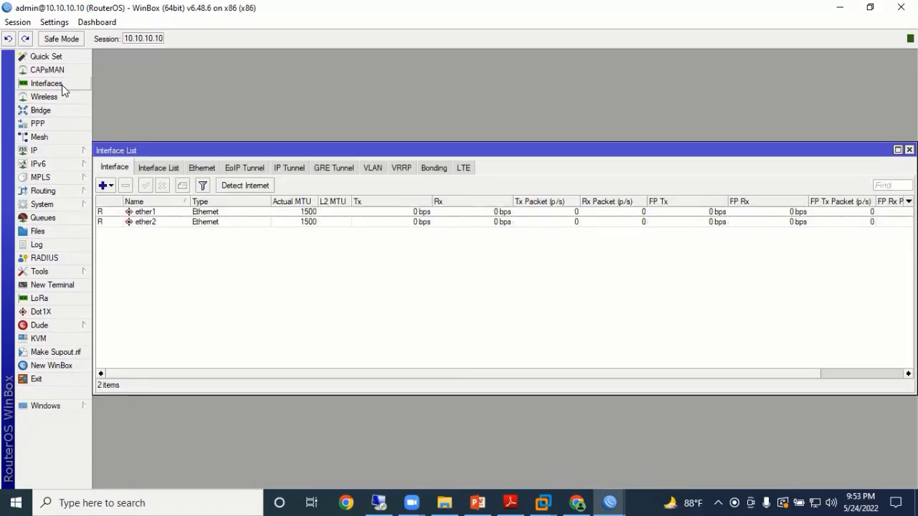
left_click(162, 213)
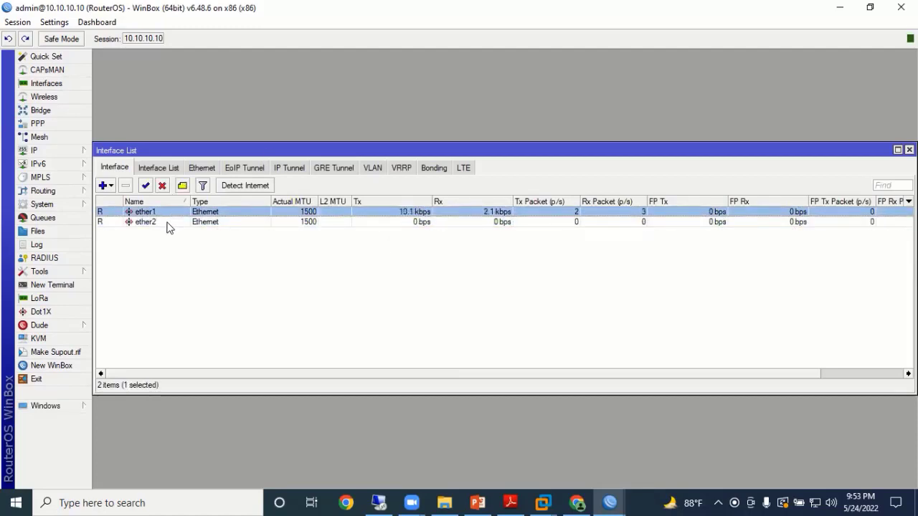
left_click(167, 225)
left_click(170, 212)
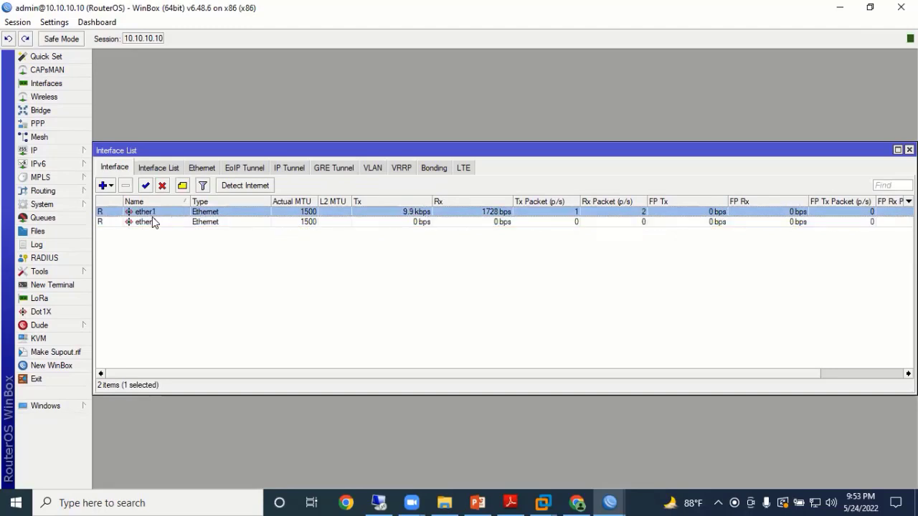
- Open the router's IP address list and select the address assigned to ether1
left_click(72, 156)
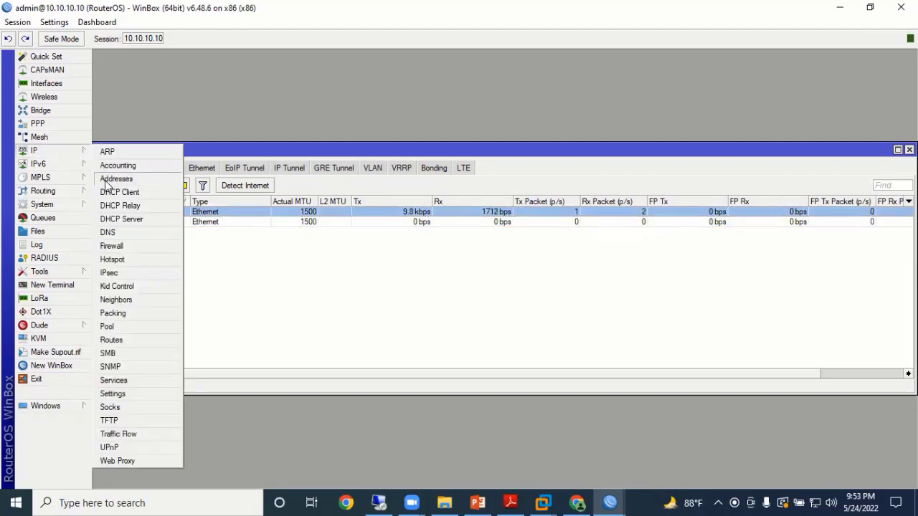
left_click(50, 156)
left_click(50, 155)
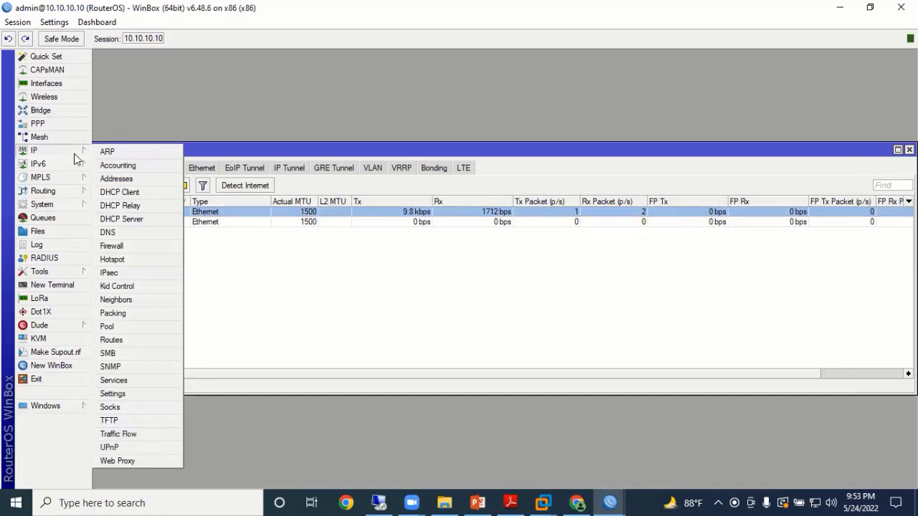
left_click(116, 180)
left_click(477, 204)
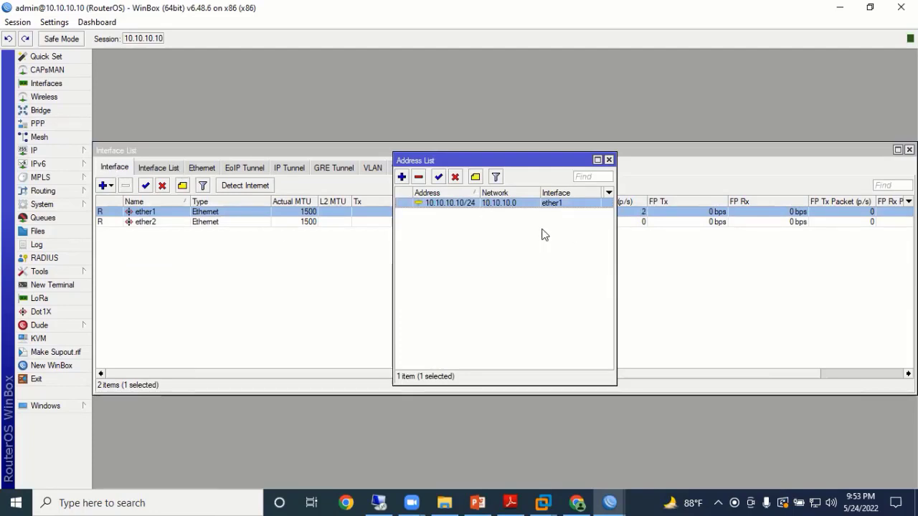
- Switch to the MIkrotik-3 console in VMware Workstation and enter the word "system" at the prompt
left_click(543, 503)
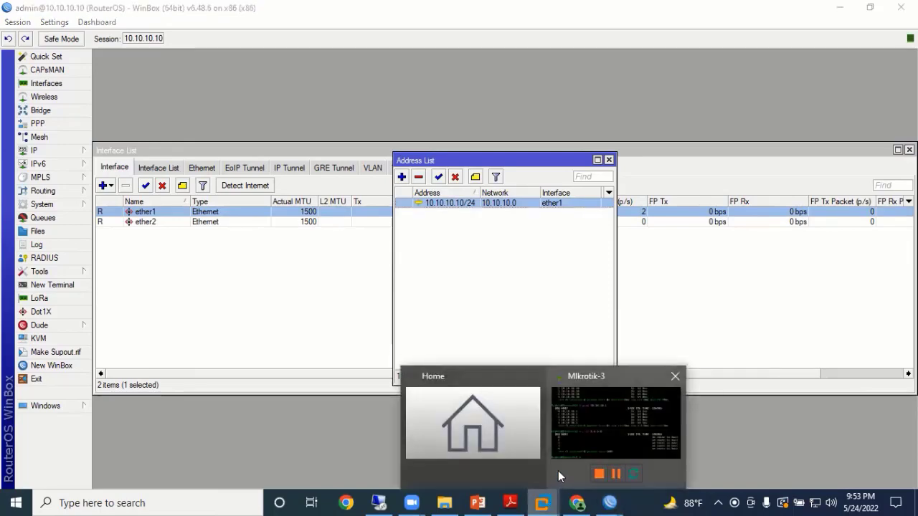
left_click(573, 443)
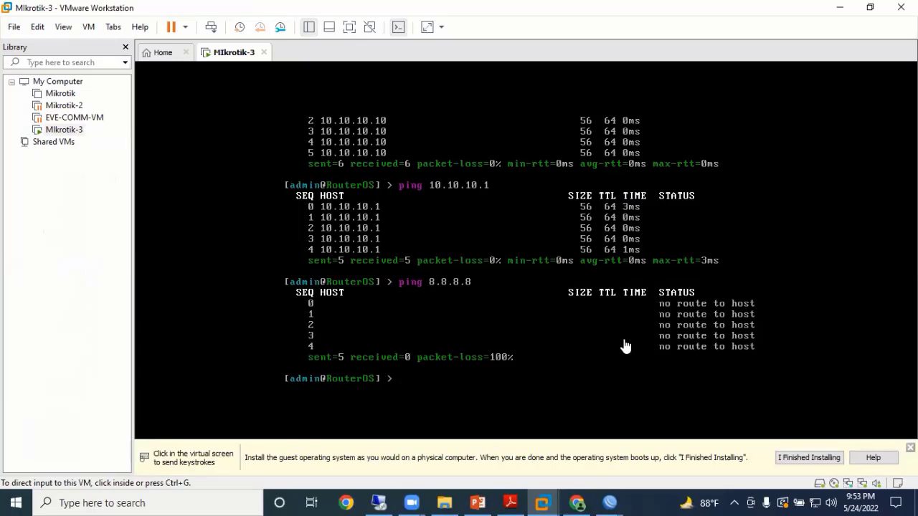
left_click(594, 349)
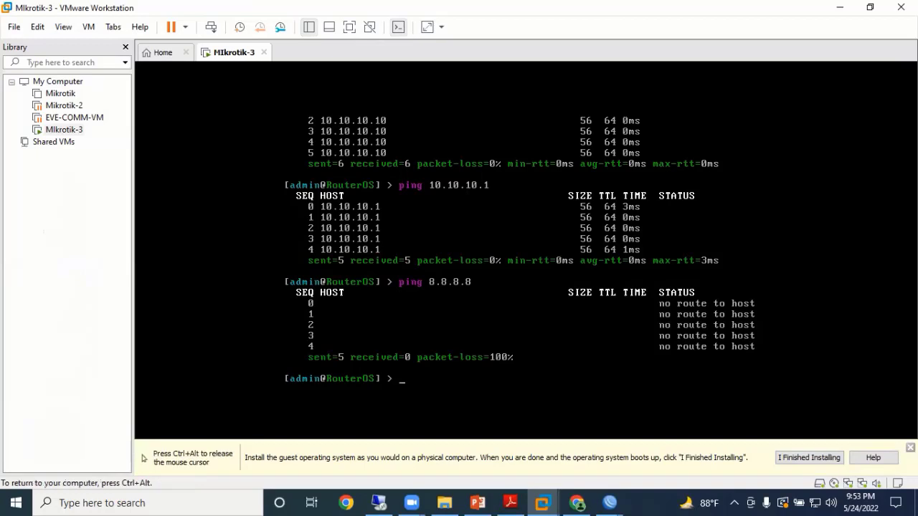
type("sys")
key("Tab")
- Switch to the WinBox session to check the router's current identity, and return to the MIkrotik-3 console
key("ctrl+alt")
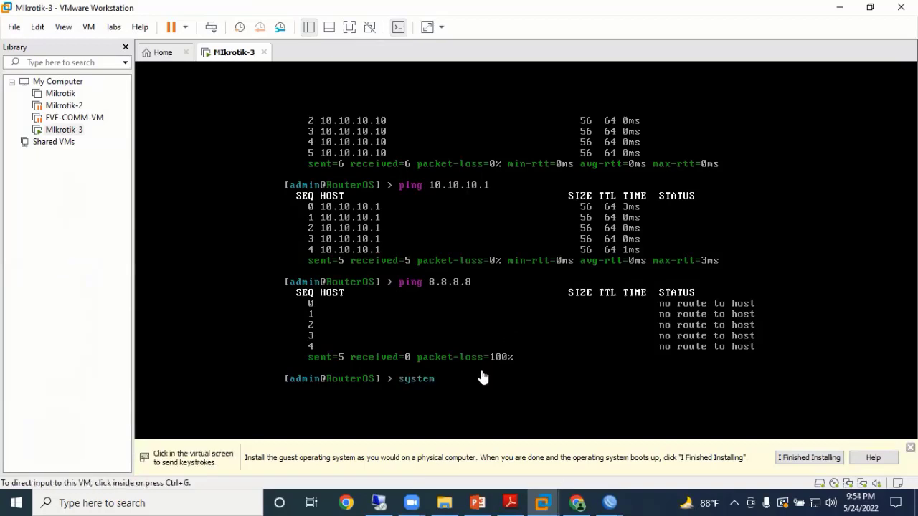
mouse_move(610, 502)
left_click(620, 449)
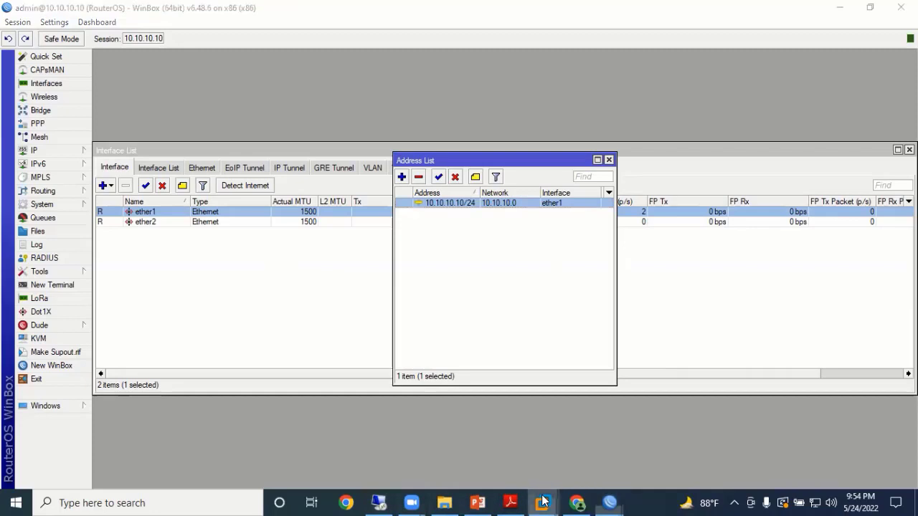
mouse_move(543, 502)
left_click(594, 444)
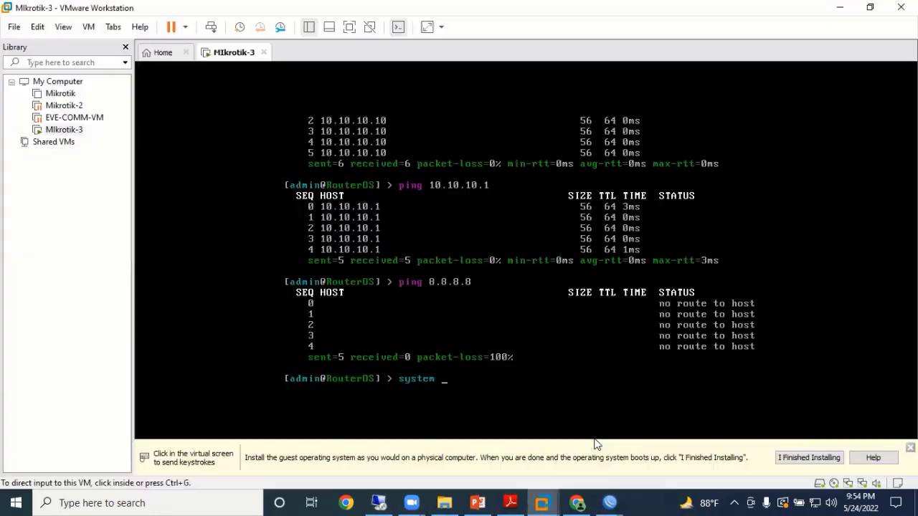
left_click(556, 328)
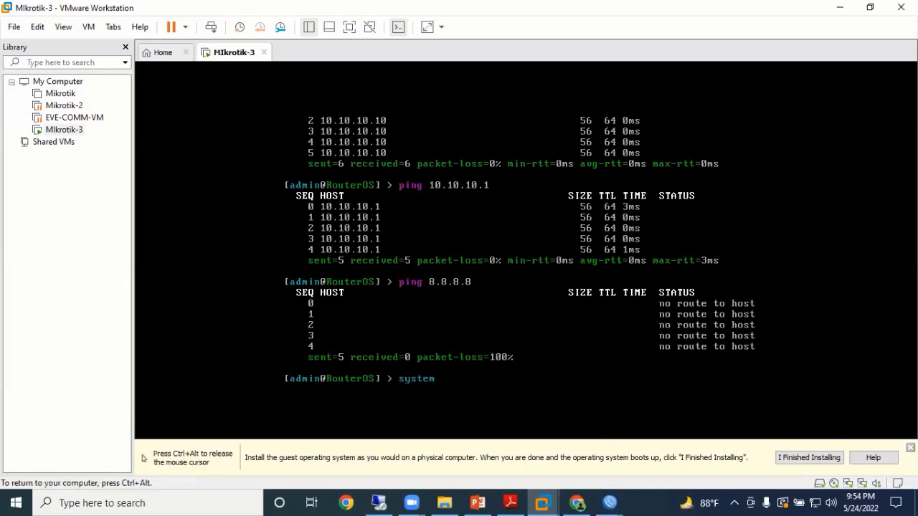
type("identity")
key("BackSpace")
key("BackSpace")
key("BackSpace")
key("BackSpace")
key("BackSpace")
key("BackSpace")
key("BackSpace")
key("BackSpace")
key("BackSpace")
key("BackSpace")
key("BackSpace")
key("BackSpace")
key("BackSpace")
key("BackSpace")
key("BackSpace")
- Enter "system identity print" at the console prompt and list the parameters it accepts
type("sy")
key("Tab")
type("id")
key("Tab")
type("nam")
key("BackSpace")
key("BackSpace")
key("BackSpace")
key("BackSpace")
type("print")
key("Tab")
key("Tab")
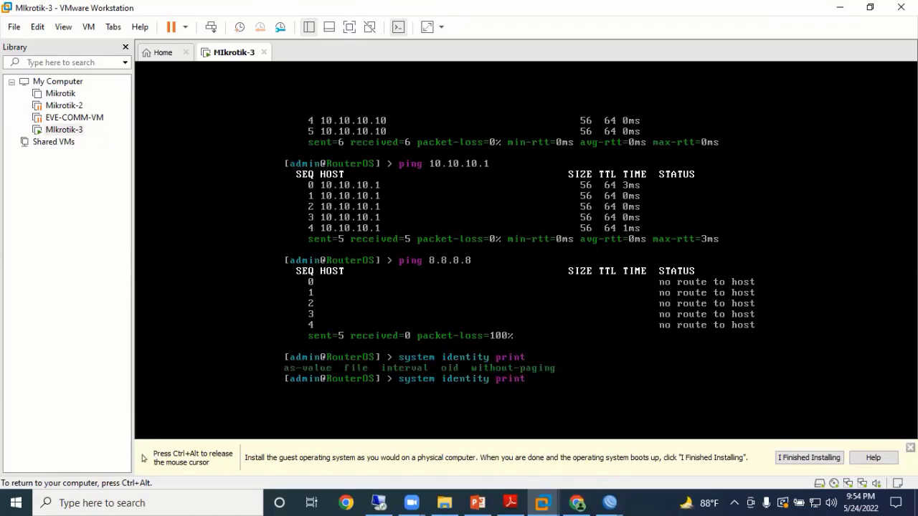
- Remove print from the command, list the system identity subcommands, and set the router's name to Mikrotik
key("BackSpace")
key("BackSpace")
key("BackSpace")
key("BackSpace")
key("BackSpace")
key("BackSpace")
type("na")
key("BackSpace")
key("Tab")
key("Tab")
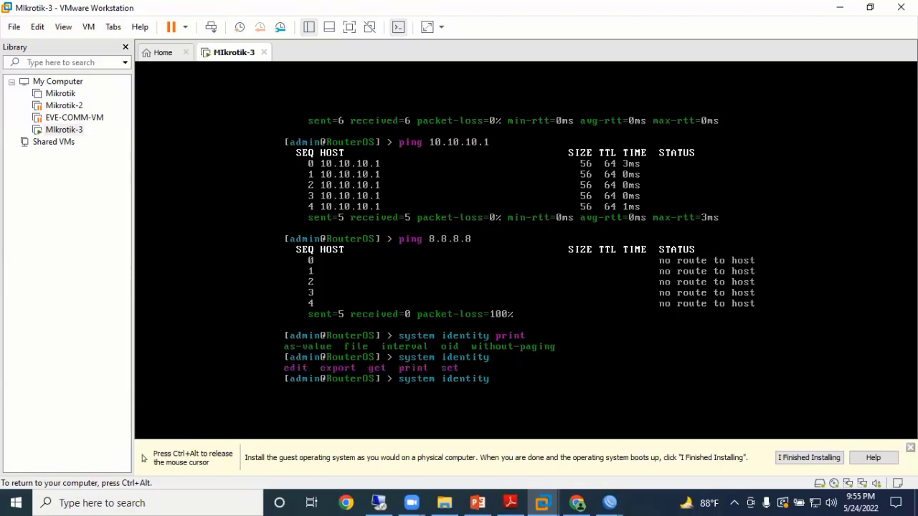
type("set name=Mikrotik")
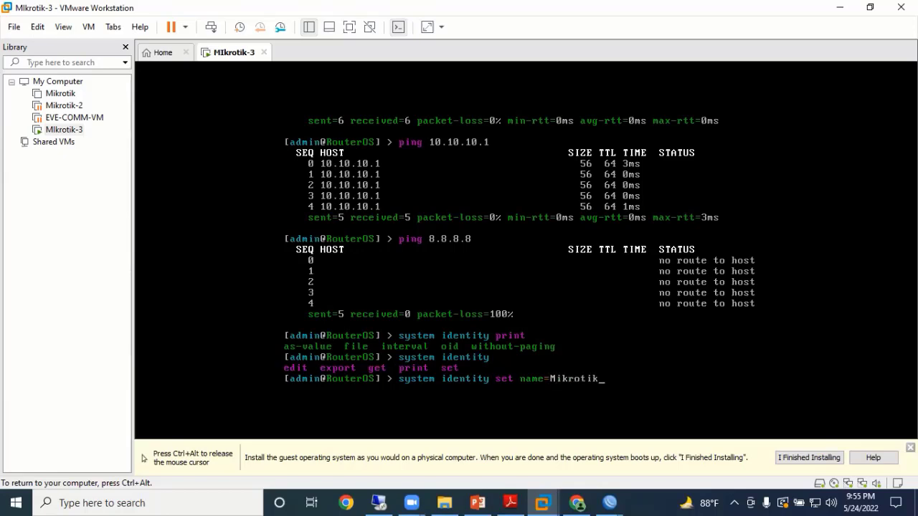
key("Return")
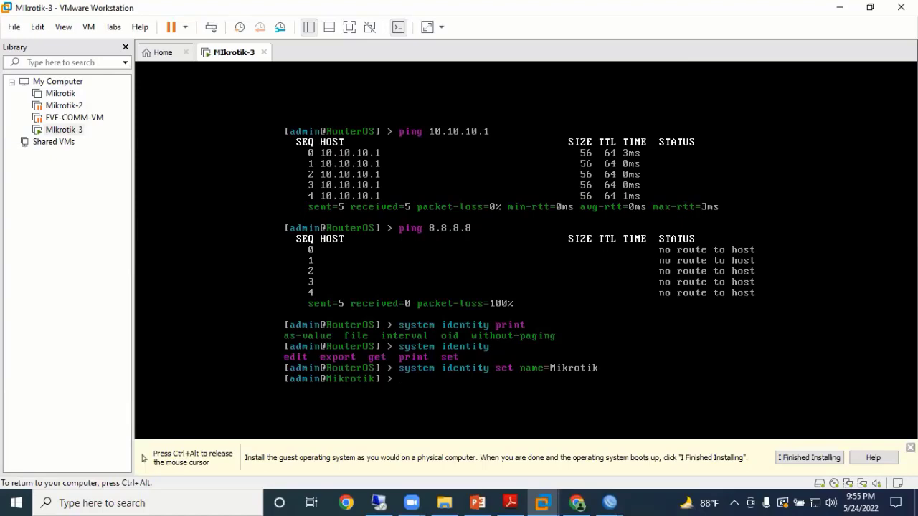
- Switch to the WinBox session to check the router's new name, and close the address list
key("ctrl+alt")
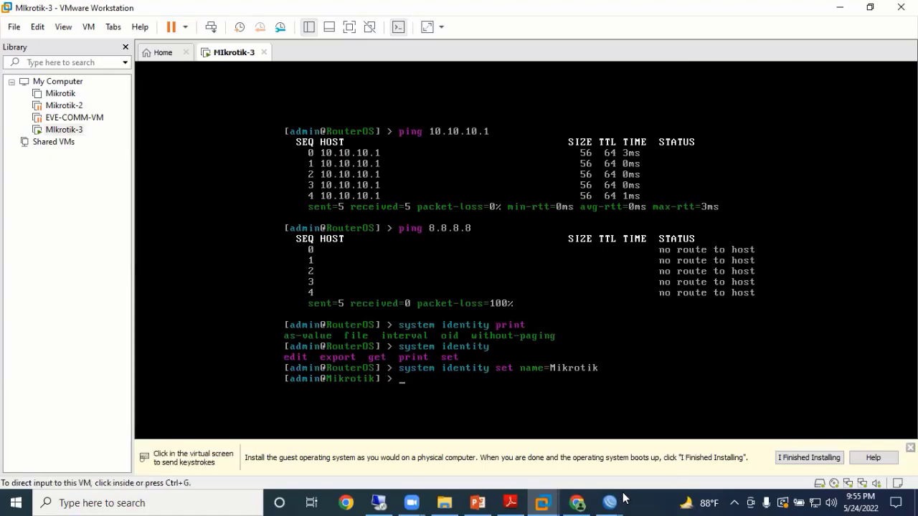
mouse_move(610, 502)
left_click(638, 455)
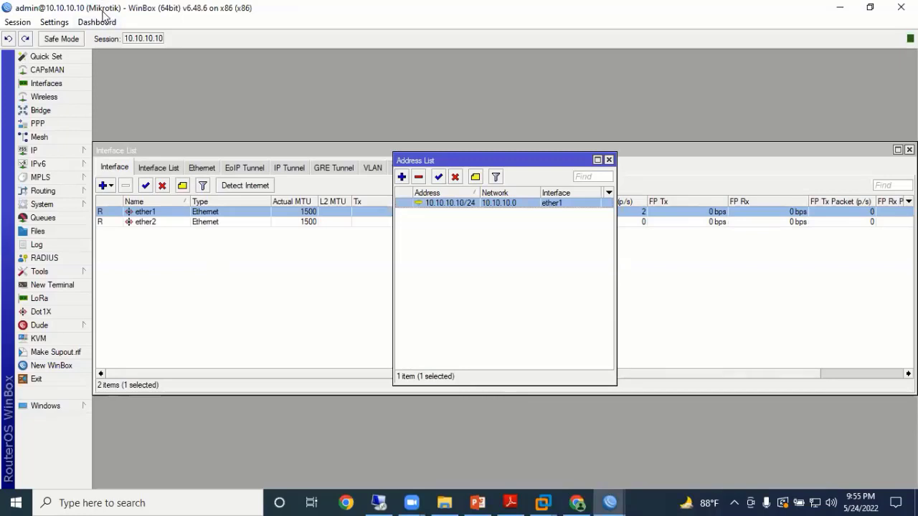
left_click(609, 160)
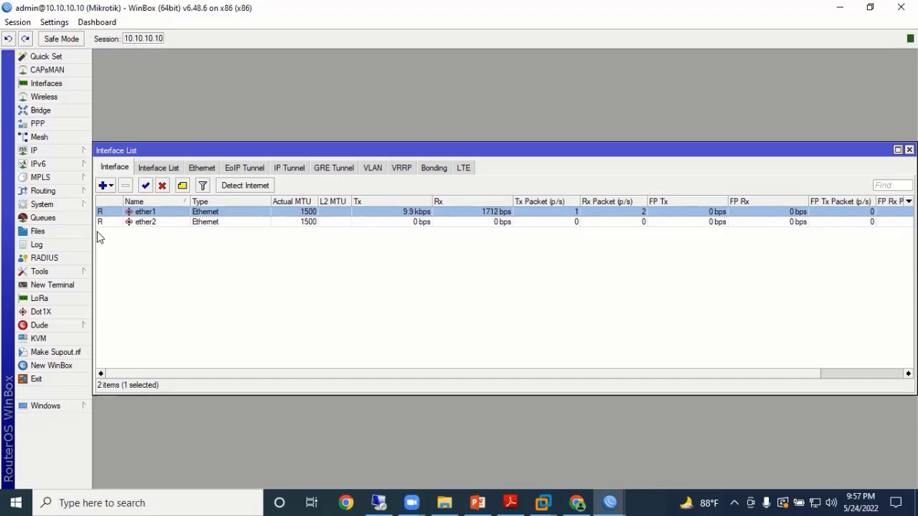
- Switch to the Day-01 presentation in PowerPoint, start the slide show from slide 12 and advance to the Finish slide
left_click(478, 501)
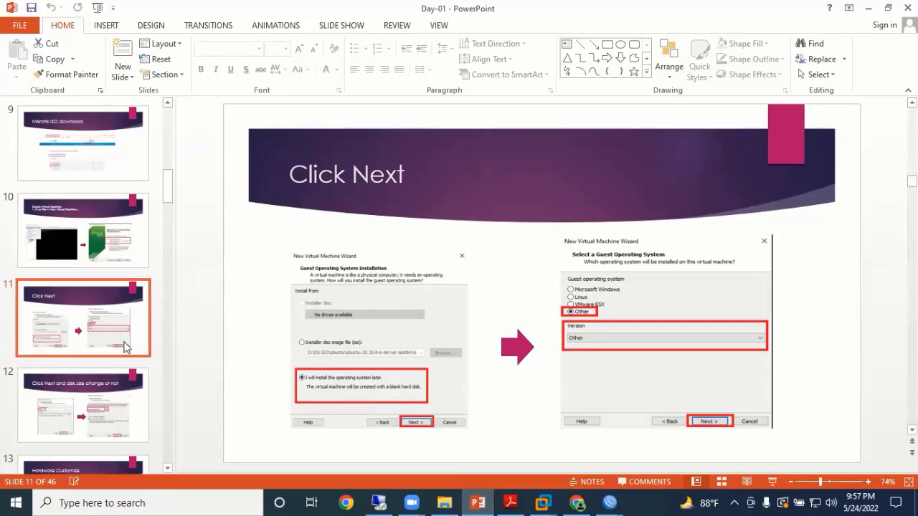
left_click(92, 407)
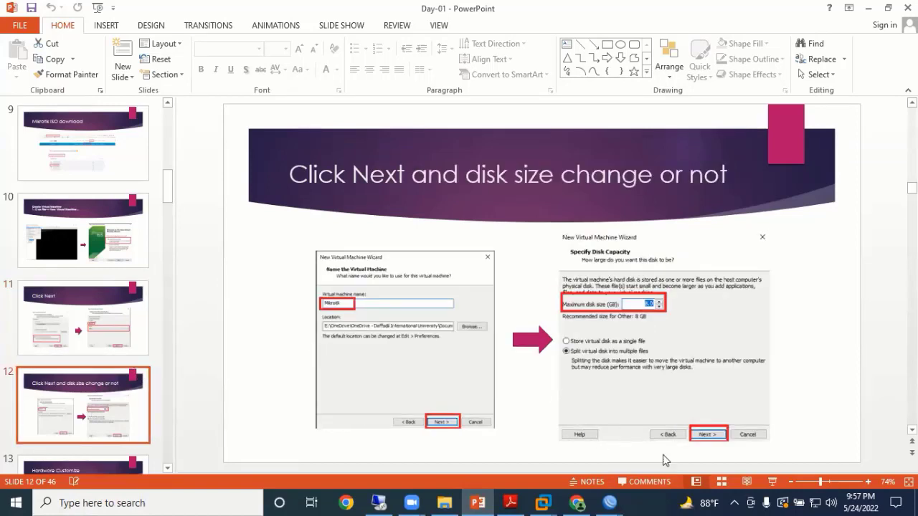
left_click(773, 484)
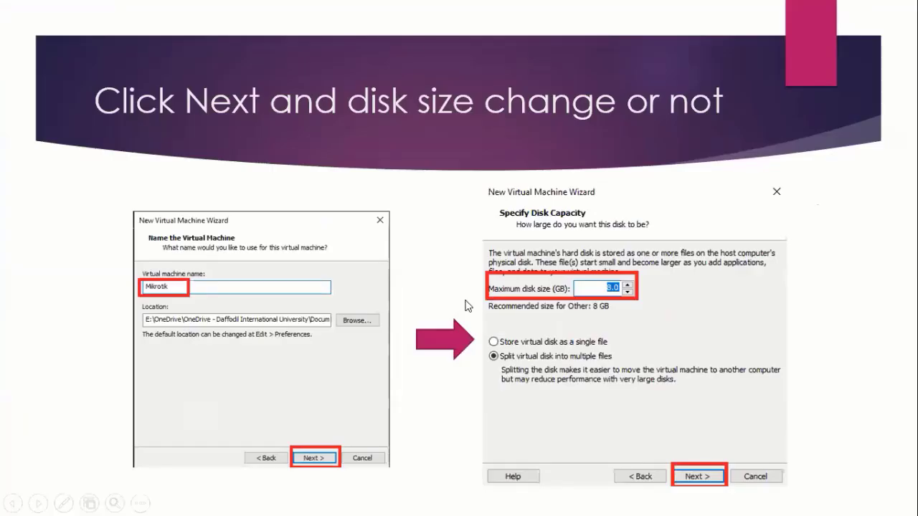
left_click(466, 306)
left_click(466, 306)
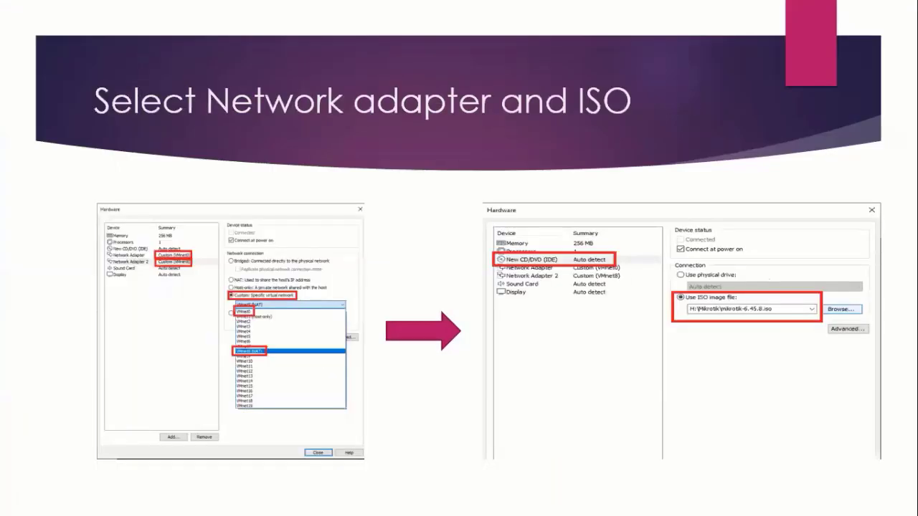
key("Right")
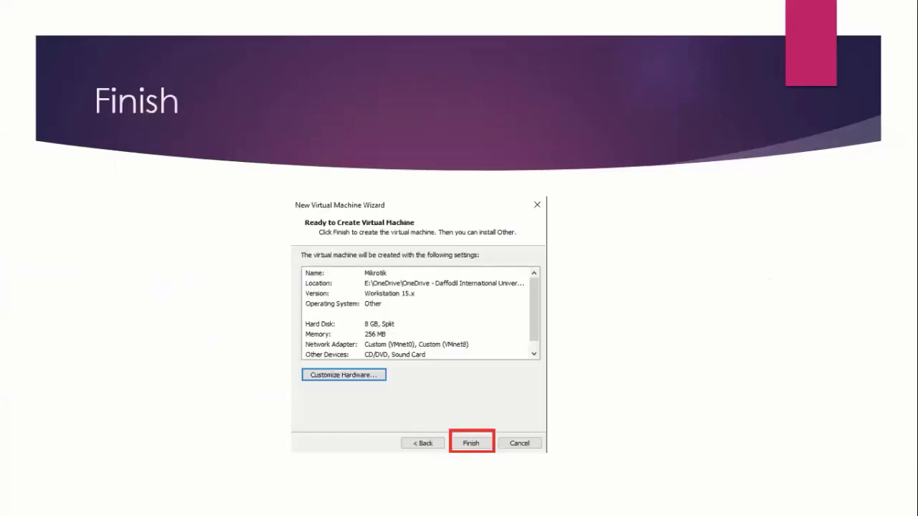